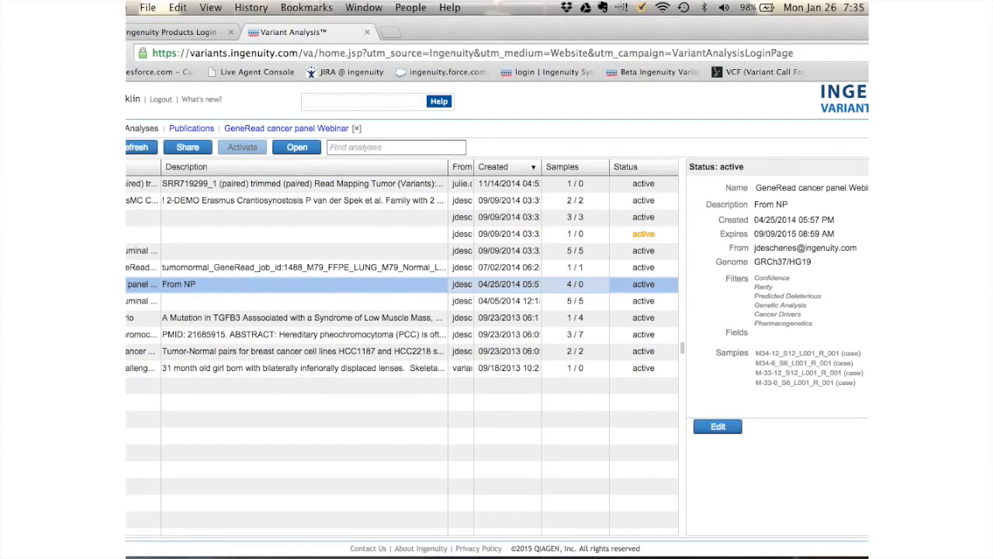
- View the details of the tumornormal GeneRead job 1488 analysis, and reselect the GeneRead cancer panel Webinar analysis
{"action": "left_click", "coordinate": [129, 269]}
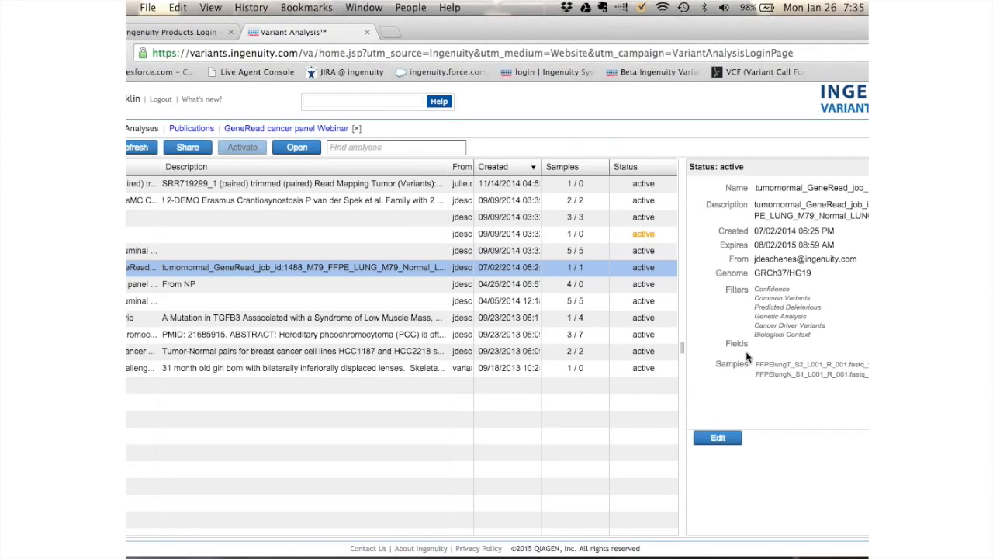
{"action": "left_click", "coordinate": [592, 286]}
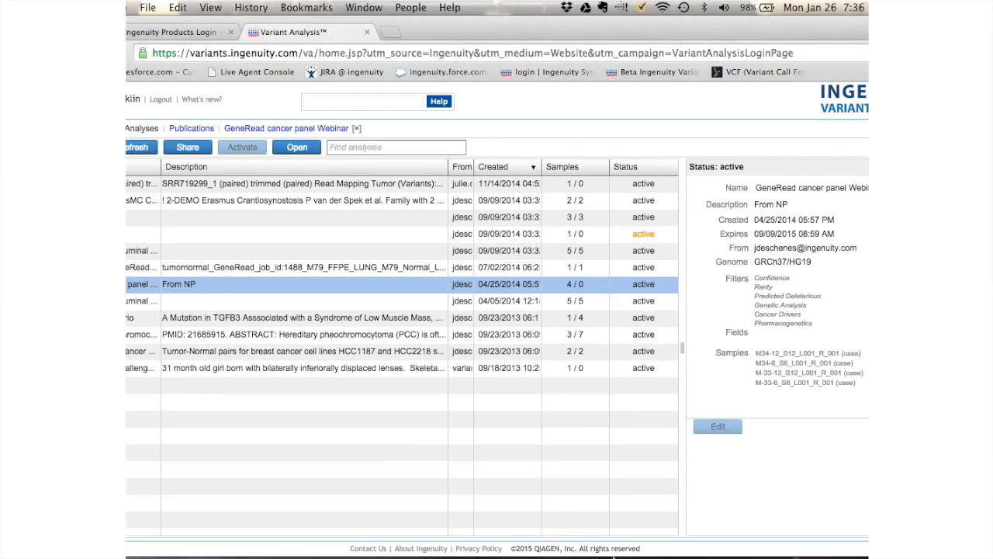
- Switch to CLC Cancer Research Workbench and look through its toolbox down to the Ingenuity Variant Analysis entries
{"action": "mouse_move", "coordinate": [613, 555]}
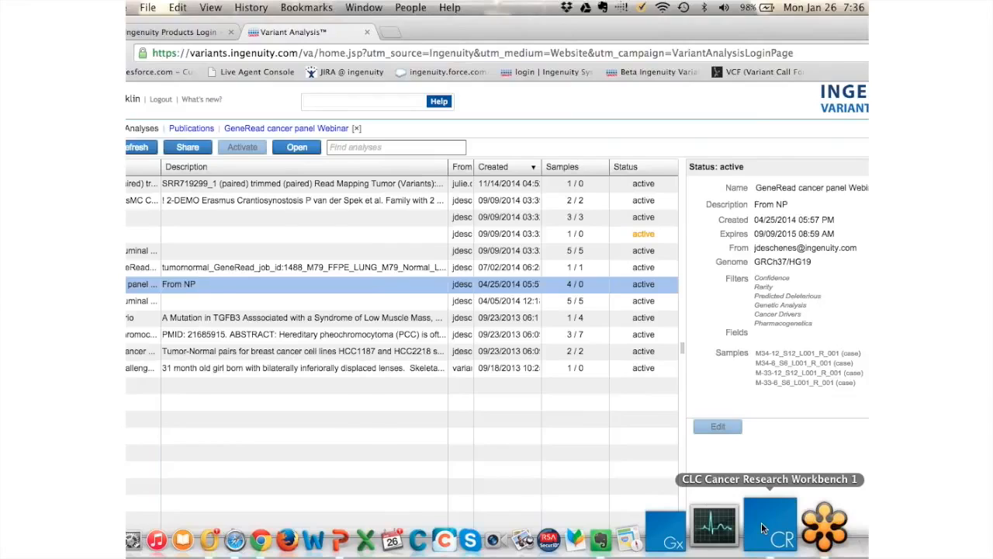
{"action": "left_click", "coordinate": [763, 529]}
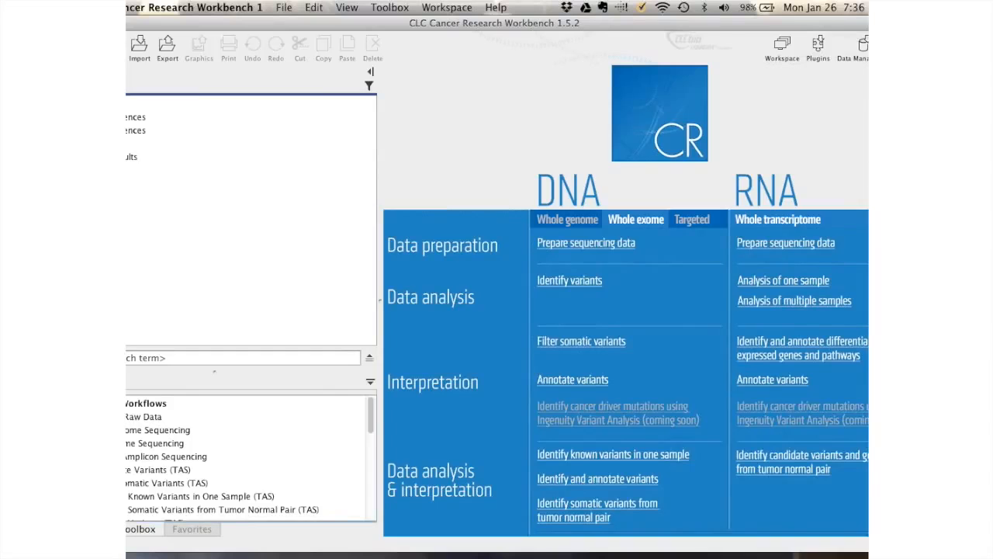
{"action": "scroll", "coordinate": [174, 468], "scroll_direction": "down", "scroll_amount": 2}
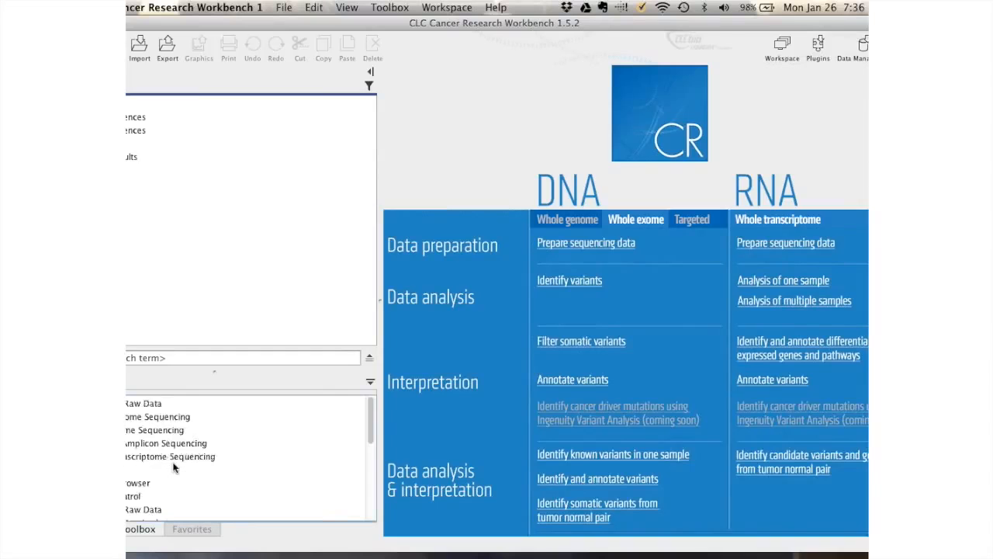
{"action": "scroll", "coordinate": [174, 467], "scroll_direction": "down", "scroll_amount": 8}
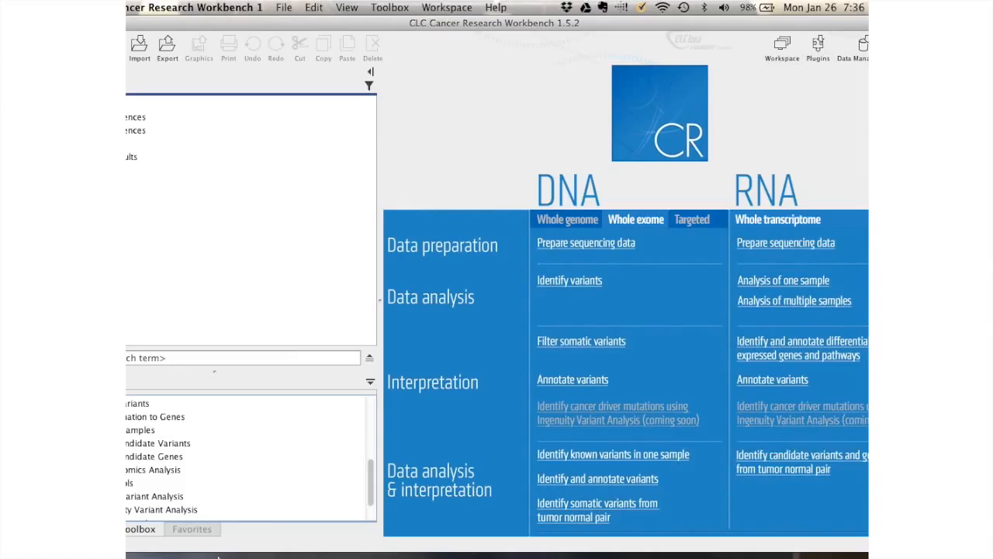
- Switch back to Google Chrome and select the two parent samples and both child samples in the sample list
{"action": "mouse_move", "coordinate": [219, 556]}
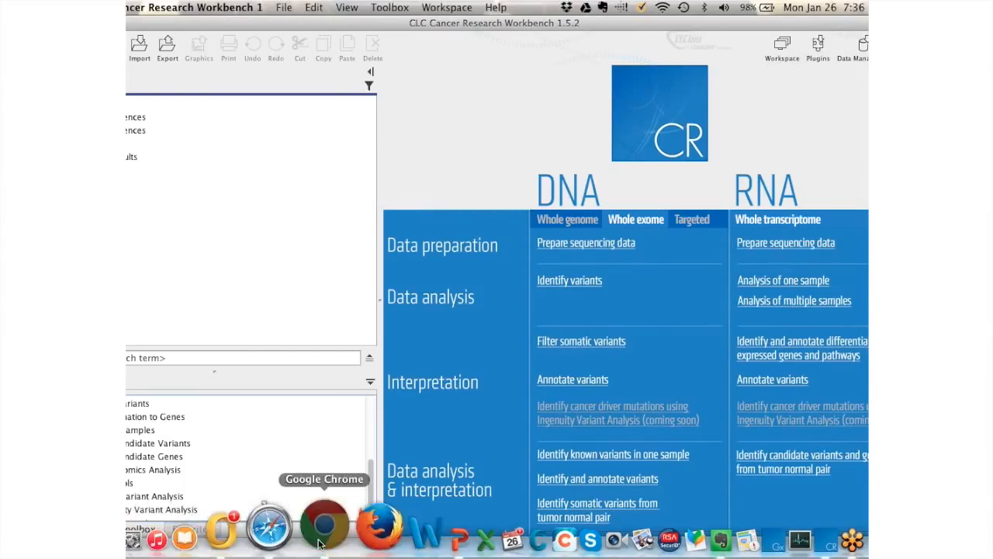
{"action": "left_click", "coordinate": [328, 534]}
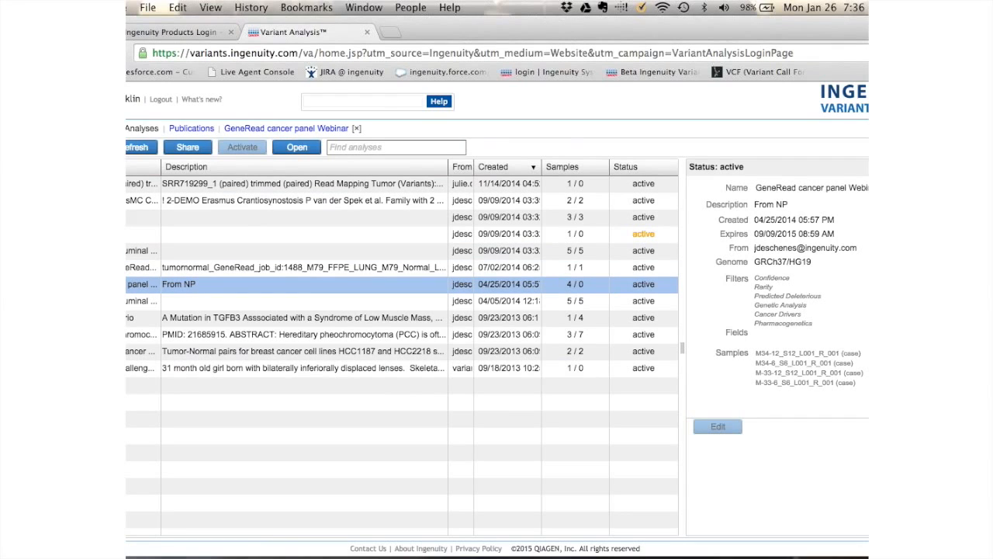
{"action": "left_click", "coordinate": [79, 128]}
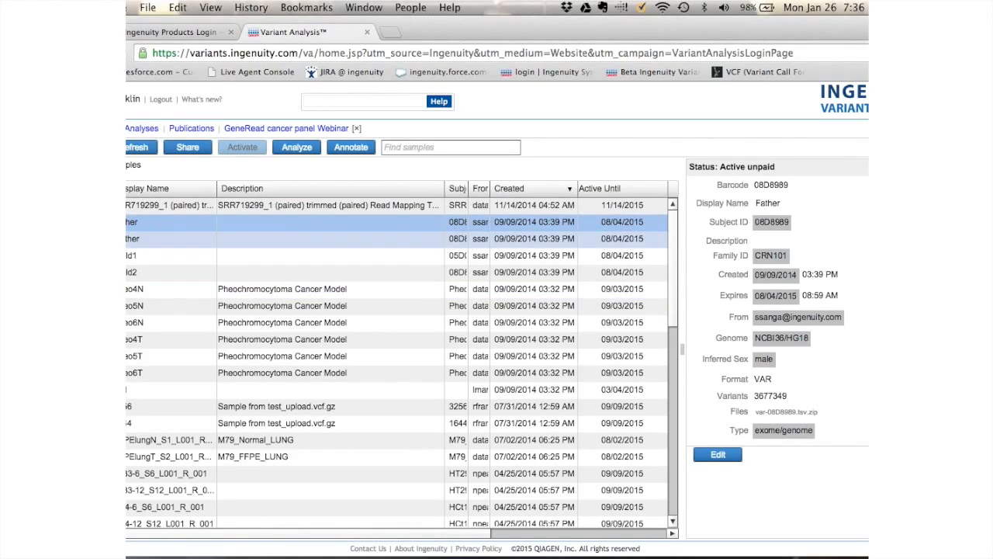
{"action": "left_click", "coordinate": [155, 239], "text": "super"}
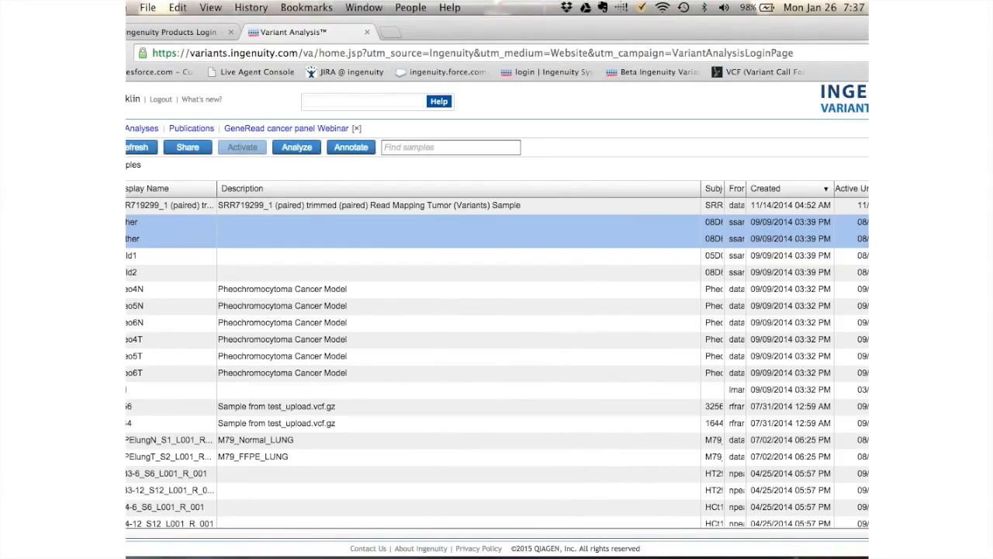
{"action": "left_click", "coordinate": [156, 255], "text": "super"}
{"action": "left_click", "coordinate": [155, 272], "text": "super"}
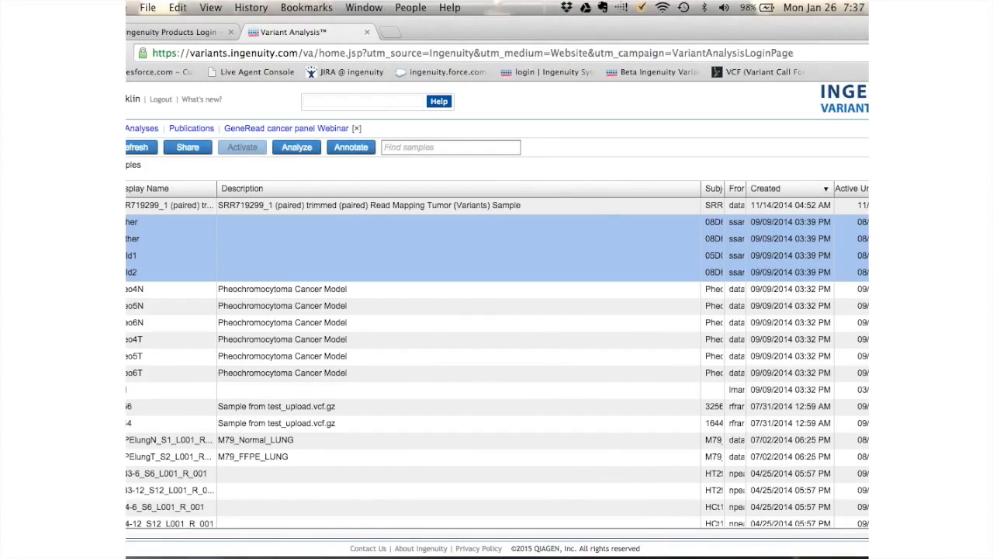
- Review the analysis setup's study types, trying Use settings from analysis and Stratification study, and close the setup without creating an analysis
{"action": "left_click", "coordinate": [297, 147]}
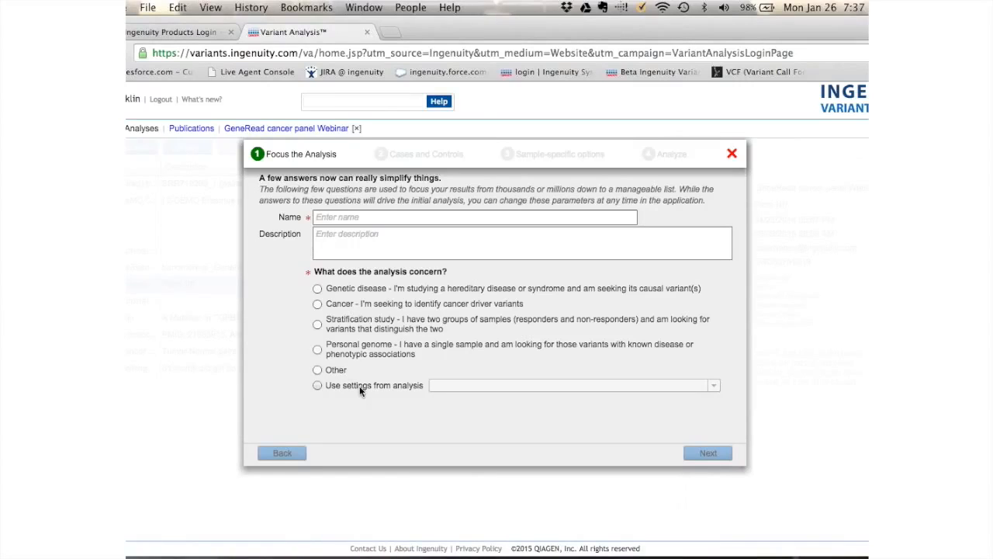
{"action": "mouse_move", "coordinate": [359, 386]}
{"action": "left_click", "coordinate": [316, 385]}
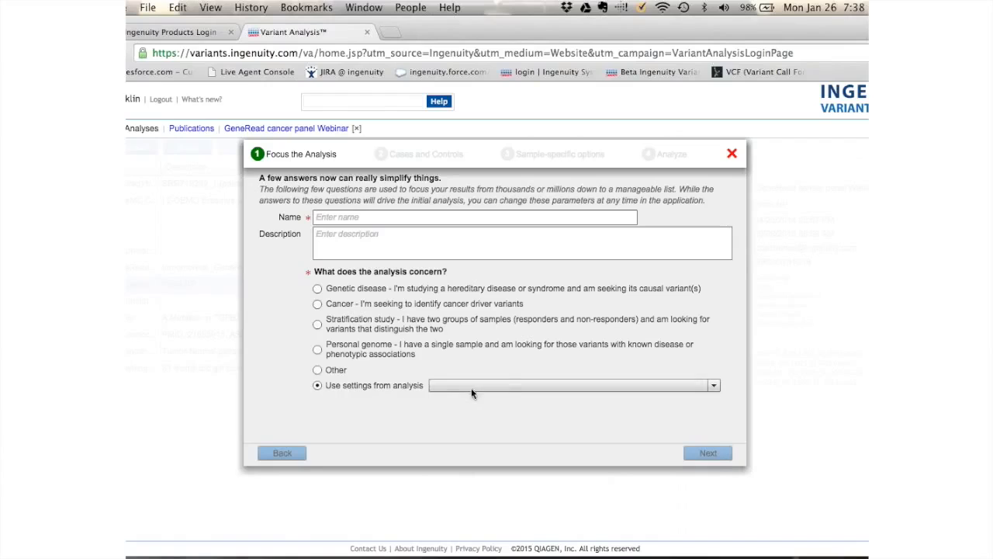
{"action": "left_click", "coordinate": [499, 385]}
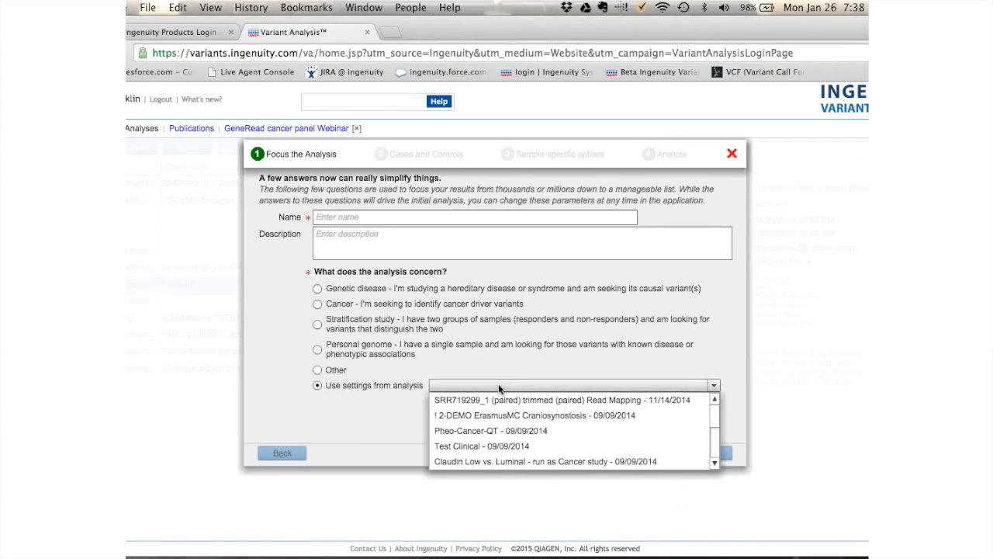
{"action": "left_click", "coordinate": [585, 329]}
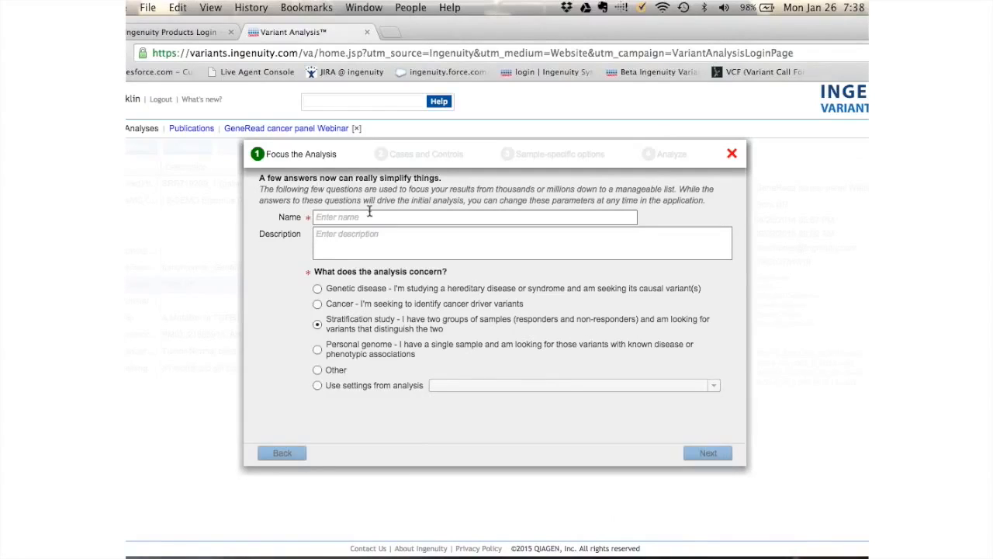
{"action": "left_click", "coordinate": [731, 155]}
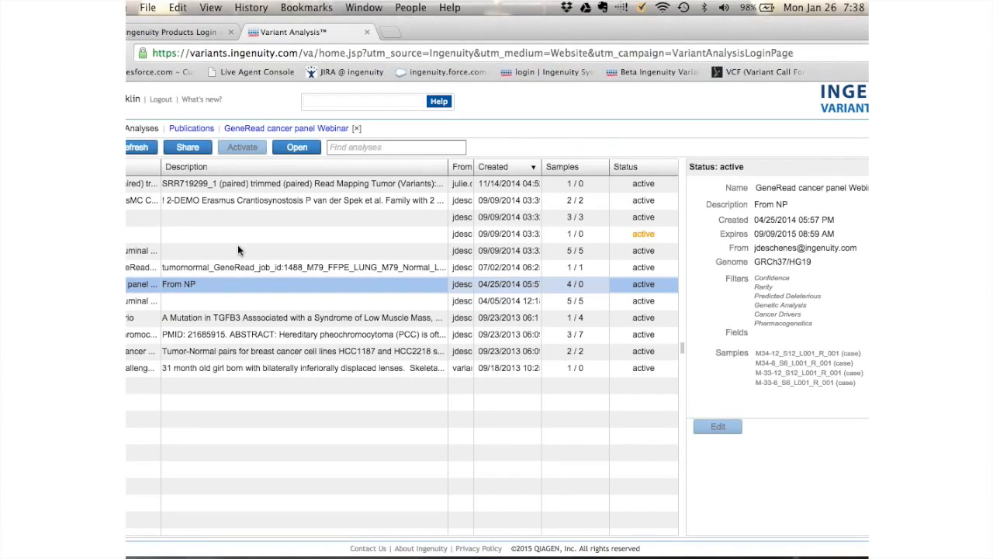
- Open the GeneRead cancer panel Webinar analysis, review its gene list and return to its variant list
{"action": "left_click", "coordinate": [311, 132]}
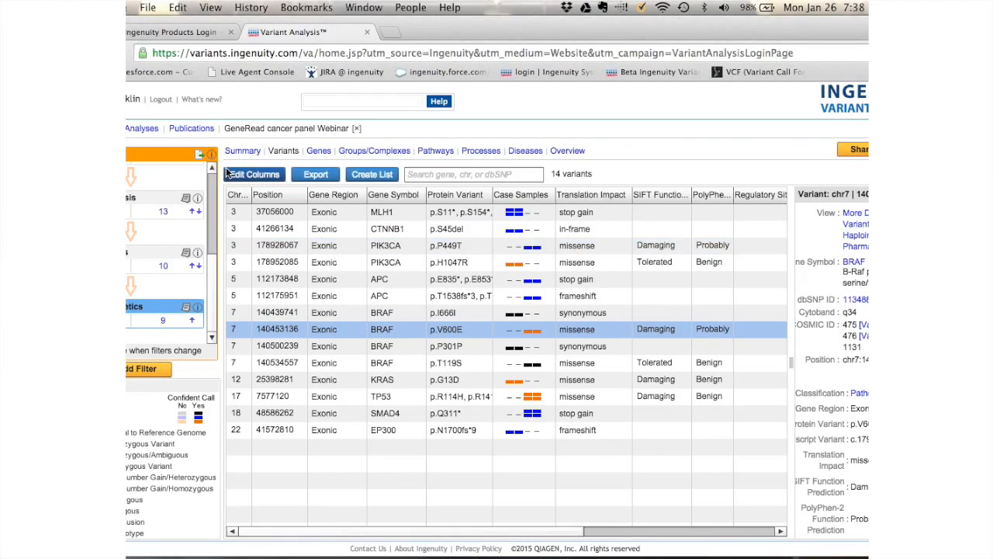
{"action": "left_click", "coordinate": [298, 156]}
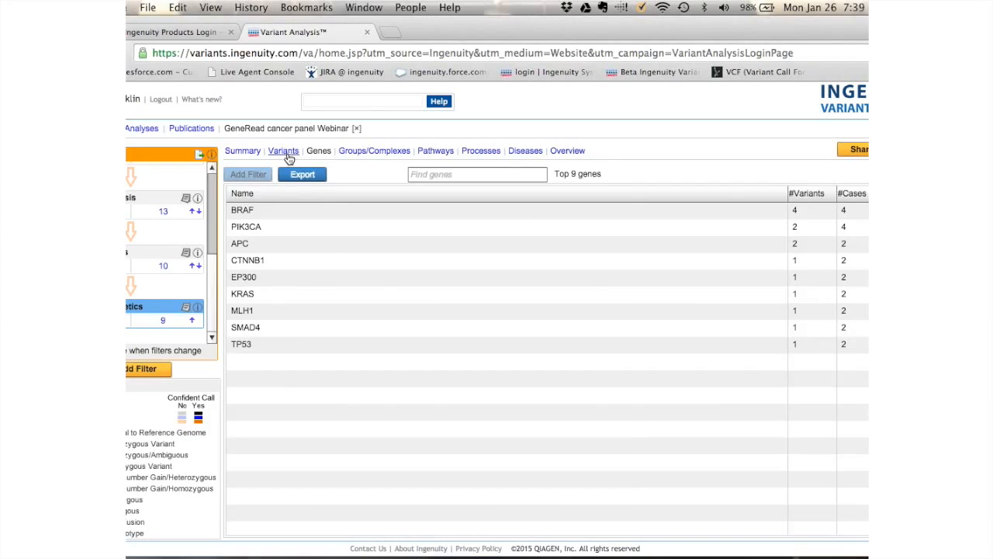
{"action": "left_click", "coordinate": [284, 151]}
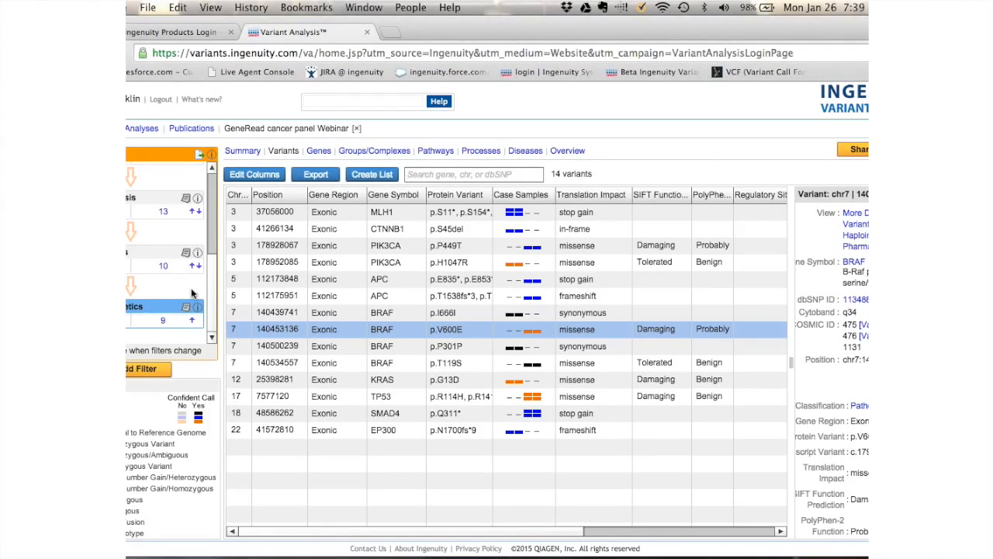
- Examine the criteria of the Confidence filter and close it without changes
{"action": "left_click_drag", "start_coordinate": [212, 282], "coordinate": [210, 201]}
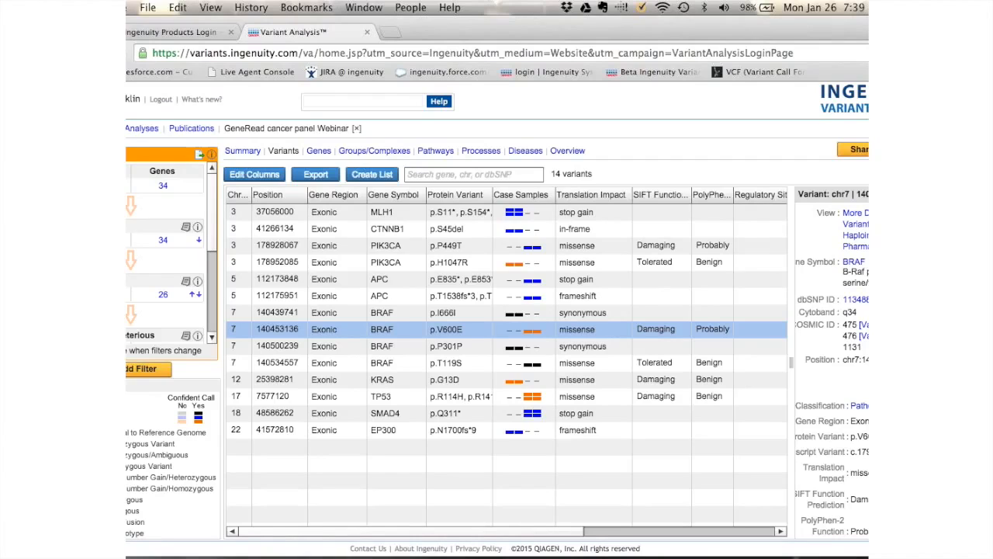
{"action": "left_click", "coordinate": [186, 227]}
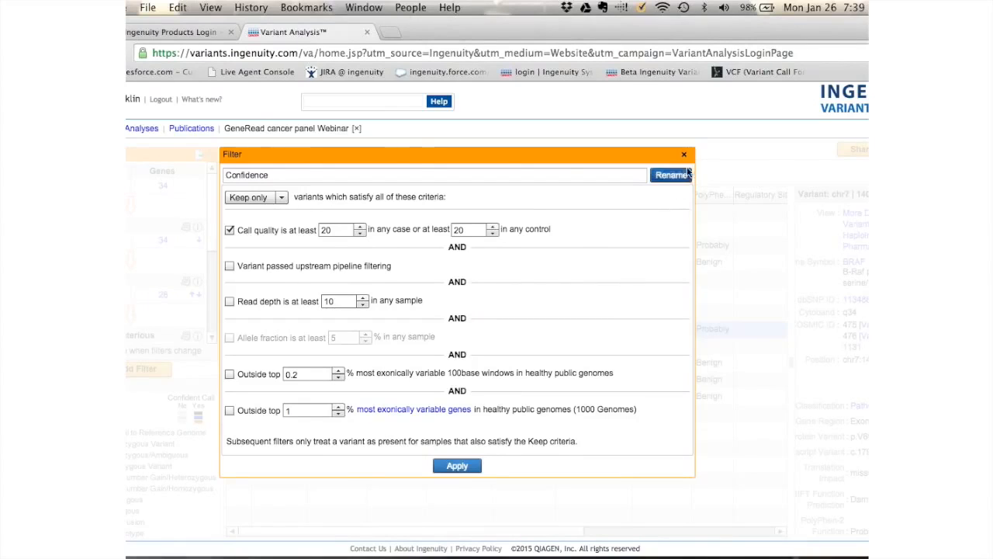
{"action": "left_click", "coordinate": [685, 153]}
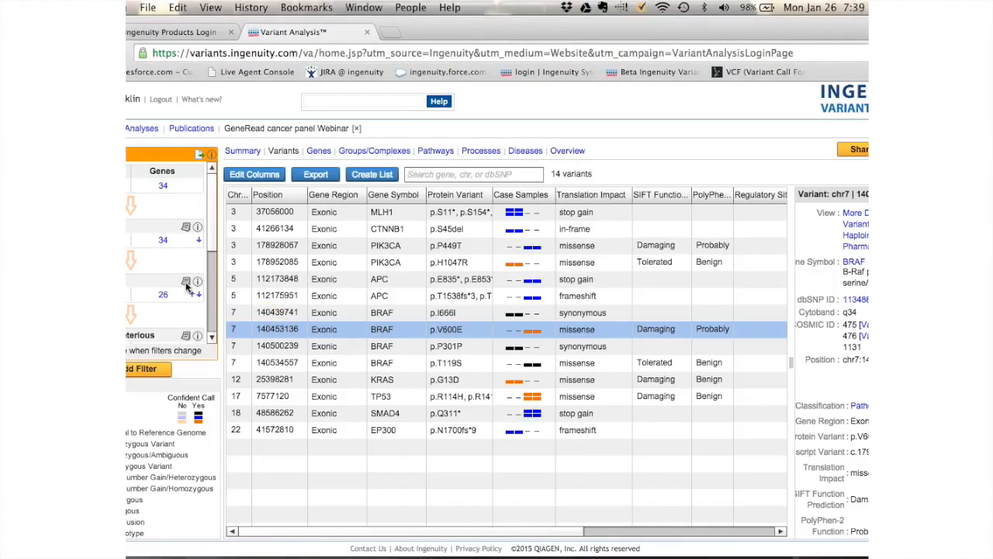
- Set the Rarity filter's 1000 Genomes Project allele frequency threshold to 10% and apply the filter
{"action": "left_click", "coordinate": [186, 284]}
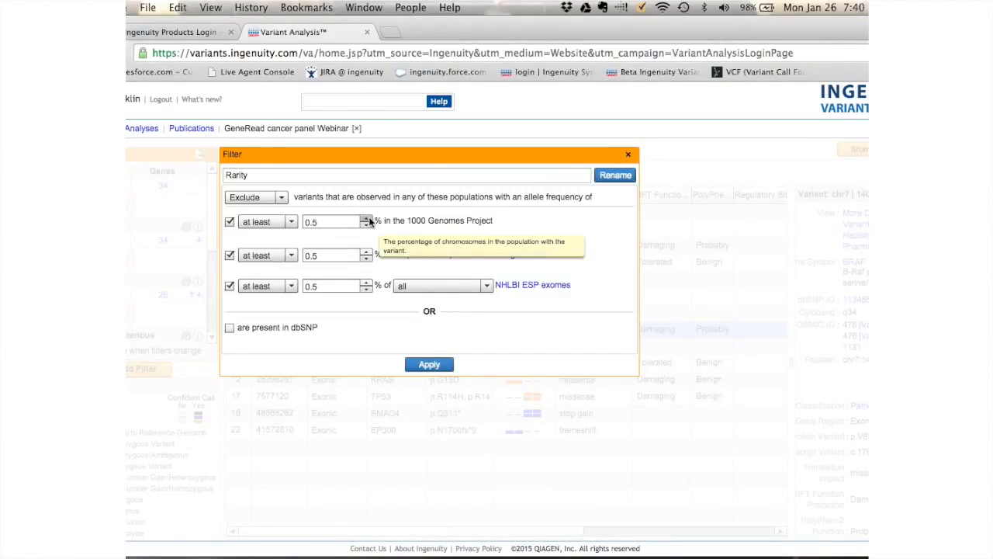
{"action": "left_click", "coordinate": [328, 224]}
{"action": "key", "text": "BackSpace"}
{"action": "key", "text": "BackSpace"}
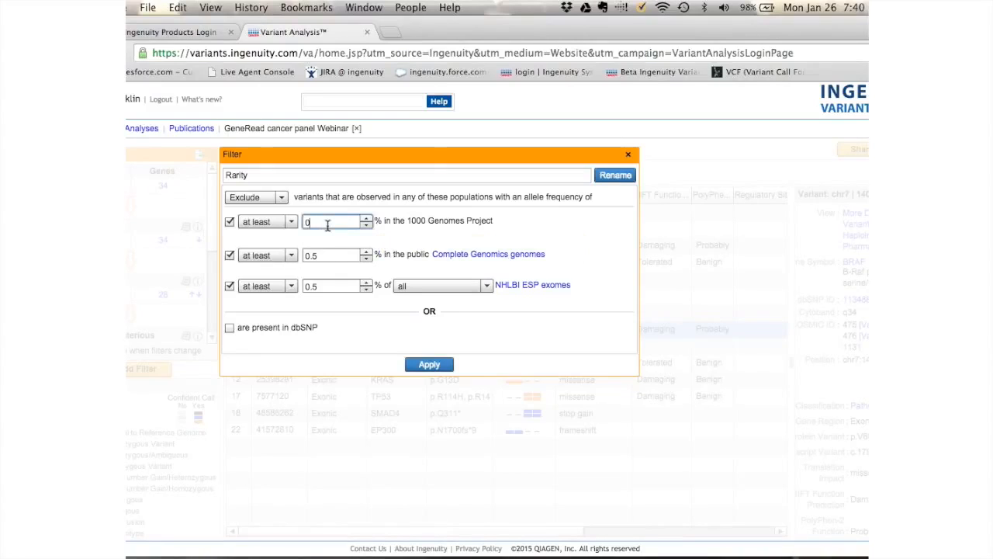
{"action": "key", "text": "BackSpace"}
{"action": "type", "text": "10"}
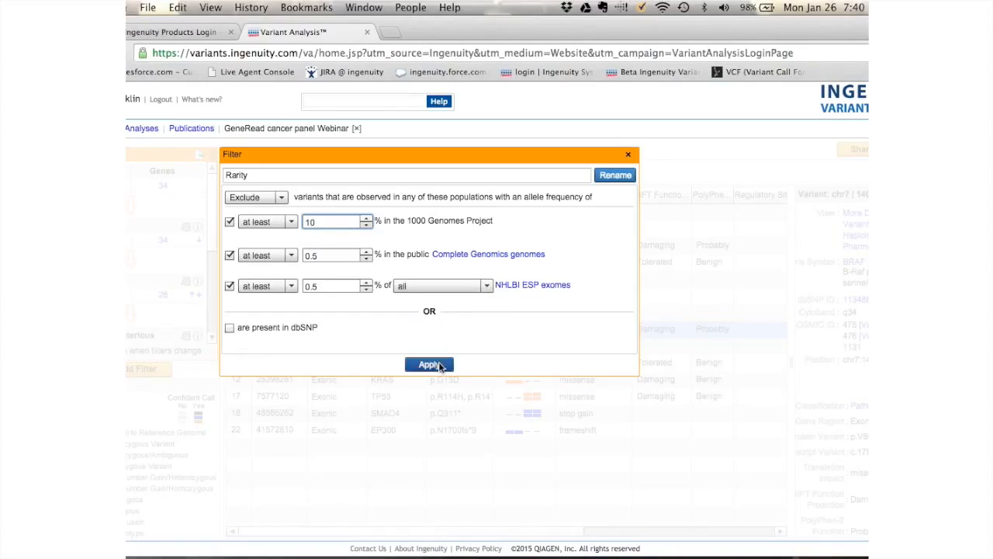
{"action": "left_click", "coordinate": [439, 367]}
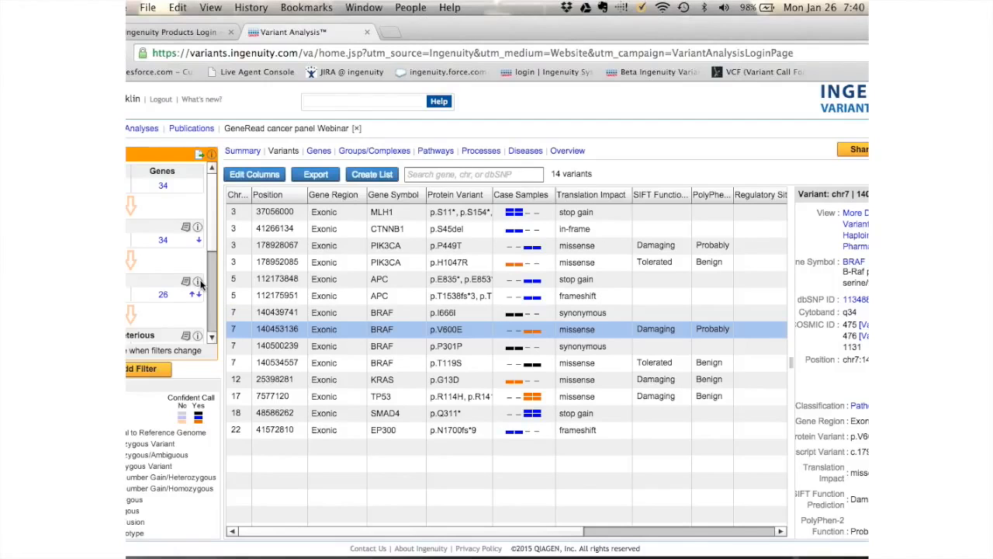
- Read the help article on the Common Variants filter from the Rarity filter and return to the variant analysis
{"action": "left_click", "coordinate": [200, 282]}
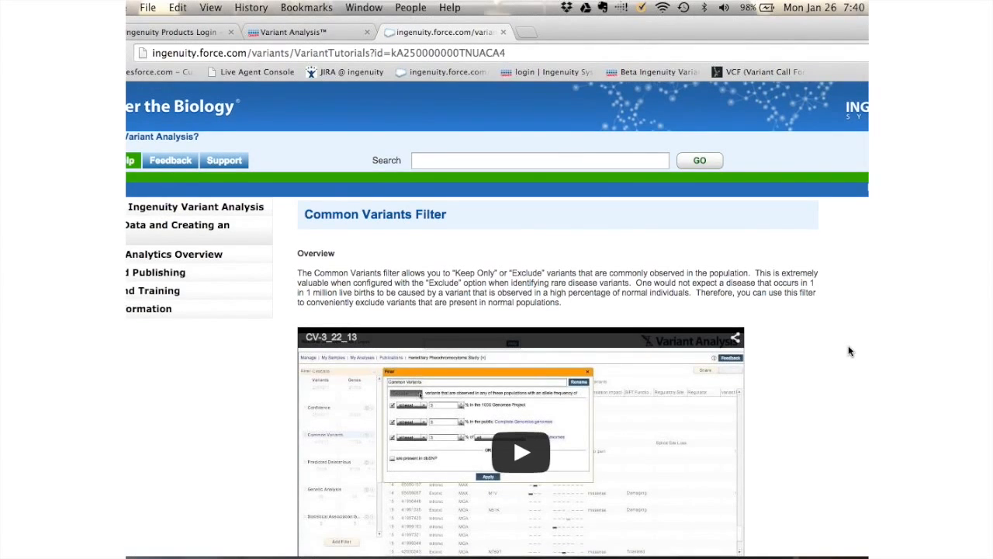
{"action": "scroll", "coordinate": [849, 352], "scroll_direction": "down", "scroll_amount": 10}
{"action": "left_click", "coordinate": [314, 37]}
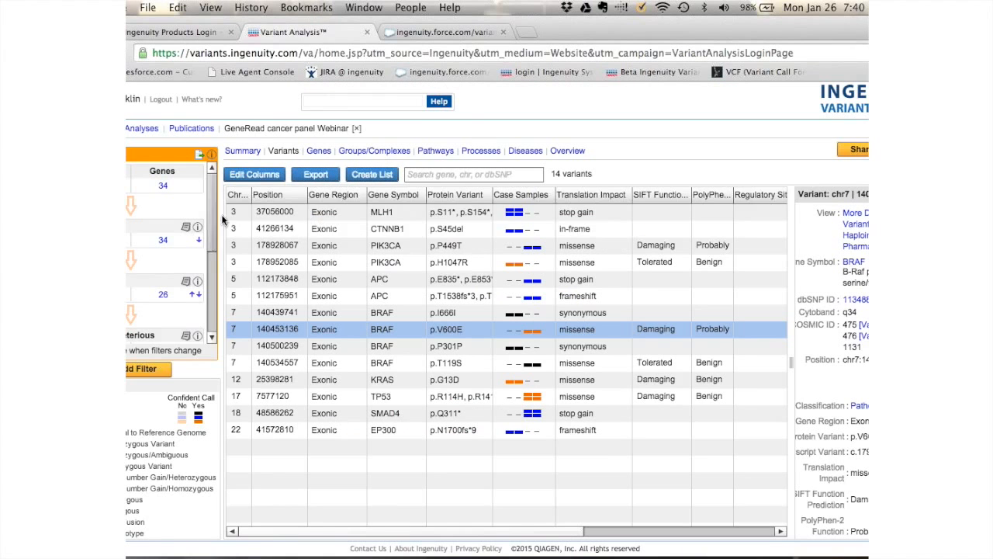
- Review the filter types that can be added and the criteria of the existing Pharmacogenetics filter
{"action": "left_click_drag", "start_coordinate": [211, 231], "coordinate": [210, 342]}
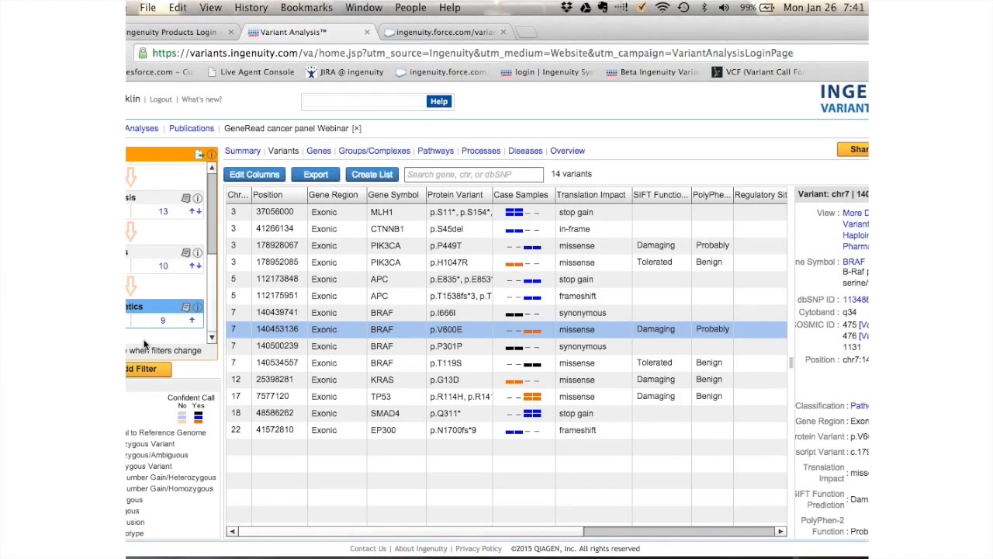
{"action": "left_click", "coordinate": [144, 370]}
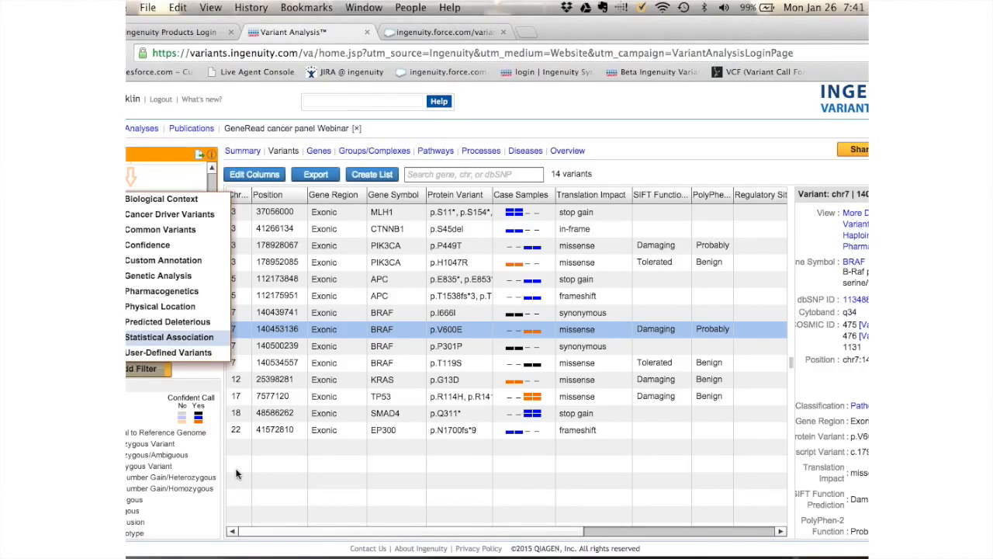
{"action": "left_click", "coordinate": [289, 486]}
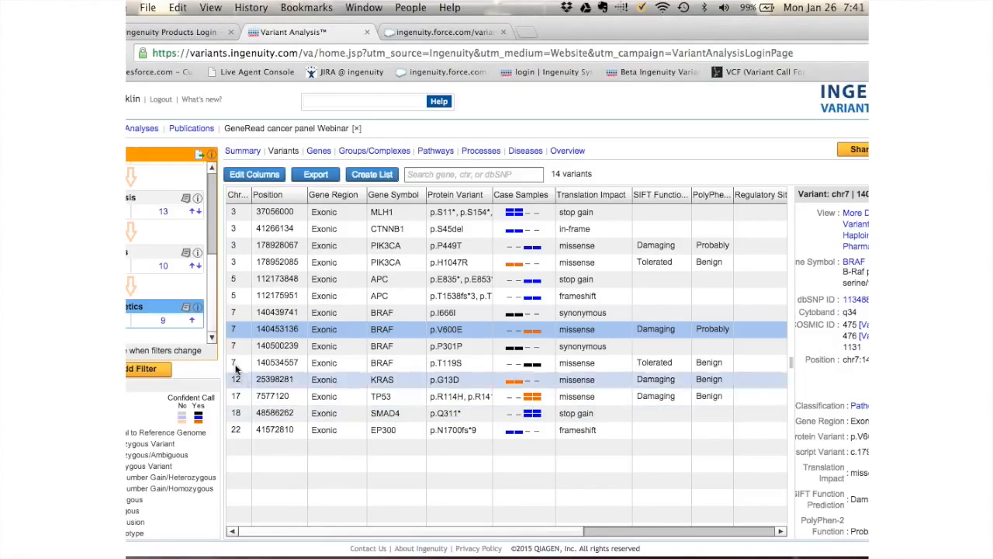
{"action": "left_click", "coordinate": [186, 308]}
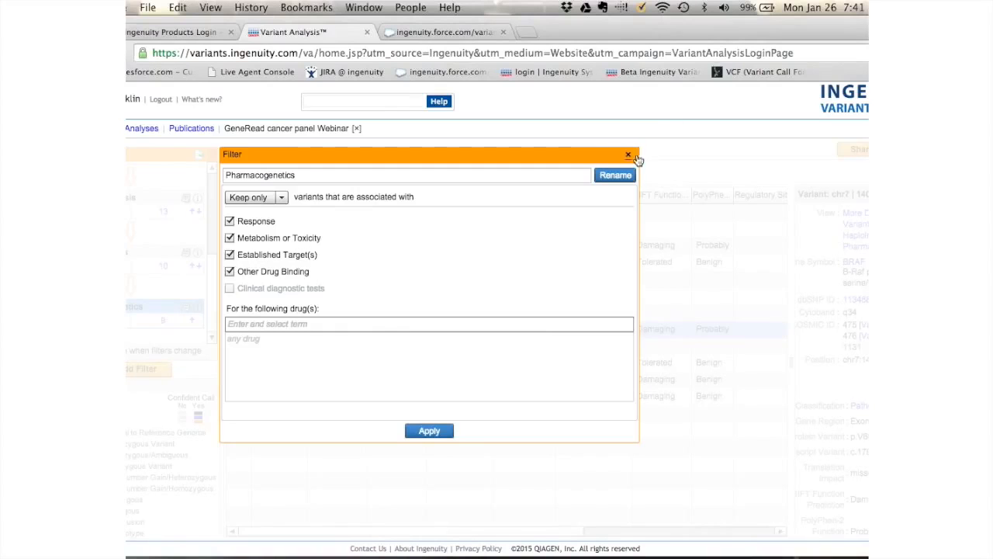
{"action": "left_click", "coordinate": [166, 283]}
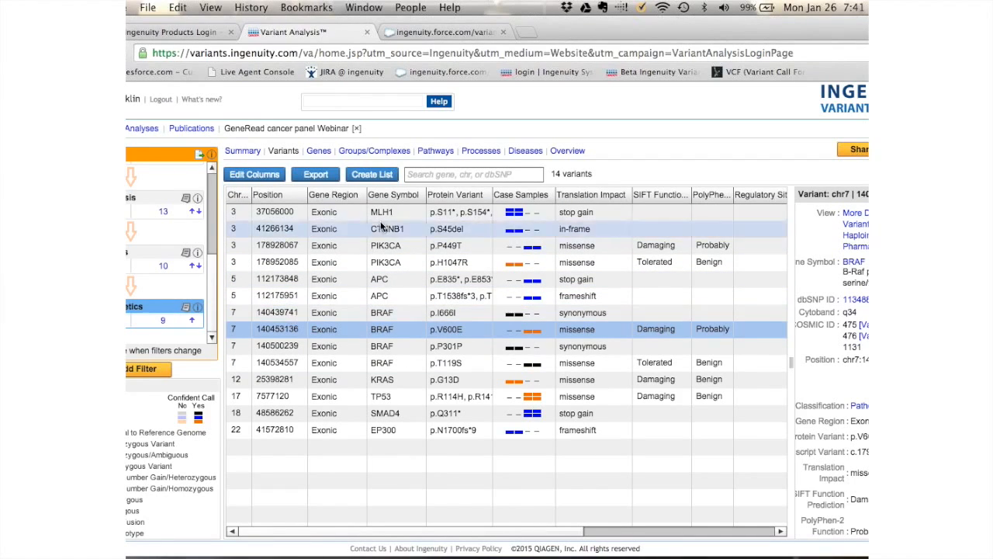
- Select the MLH1 variant at position 37056000 to view its details
{"action": "mouse_move", "coordinate": [383, 219]}
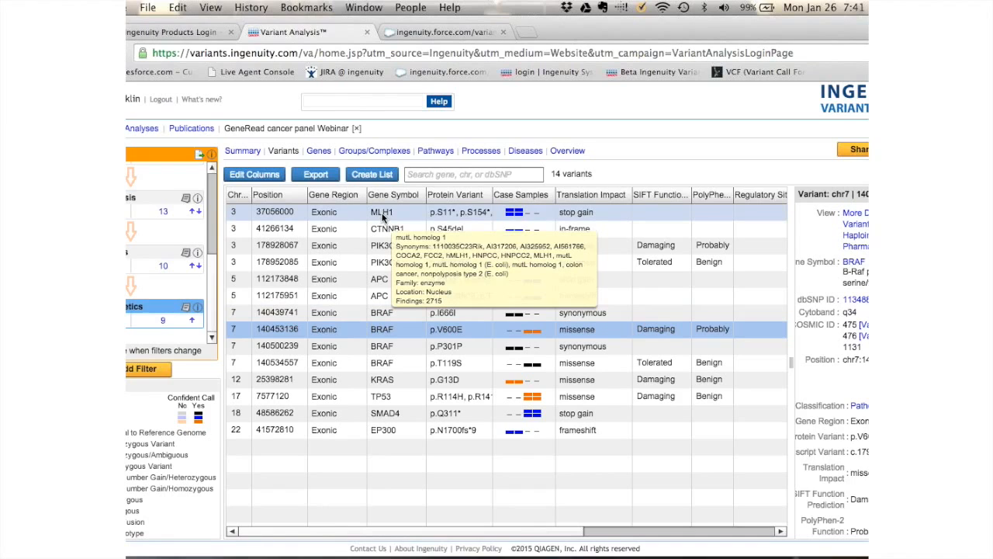
{"action": "left_click", "coordinate": [383, 215]}
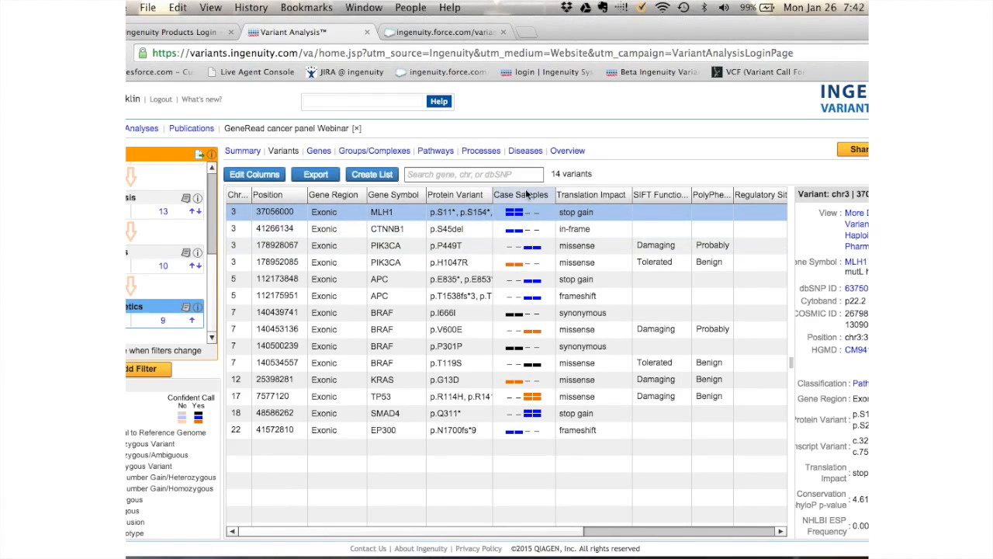
- Review the variant table's findings and classification columns, open the MLH1 gene's report from the variant details, and return to the analysis
{"action": "mouse_move", "coordinate": [512, 214]}
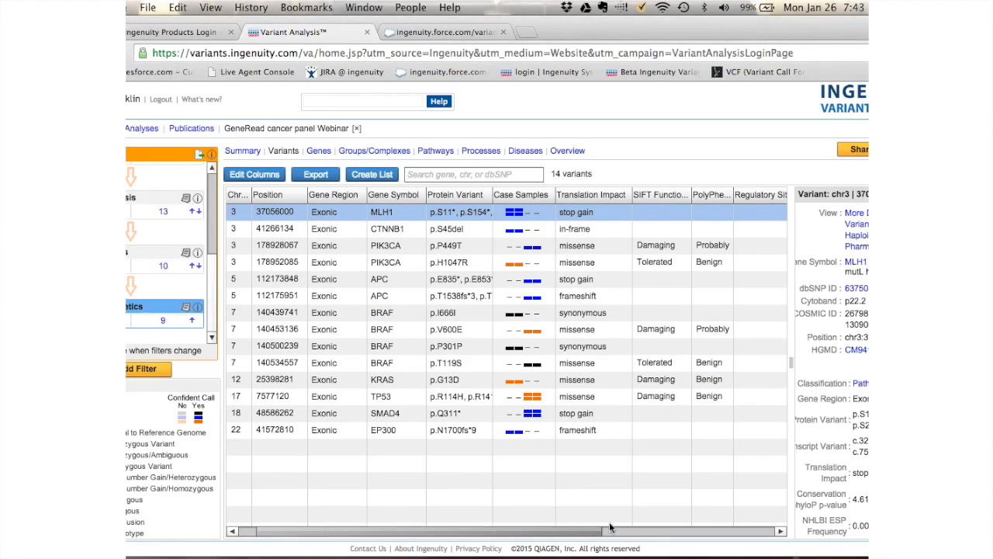
{"action": "scroll", "coordinate": [649, 527], "scroll_direction": "right", "scroll_amount": 2}
{"action": "scroll", "coordinate": [650, 528], "scroll_direction": "right", "scroll_amount": 10}
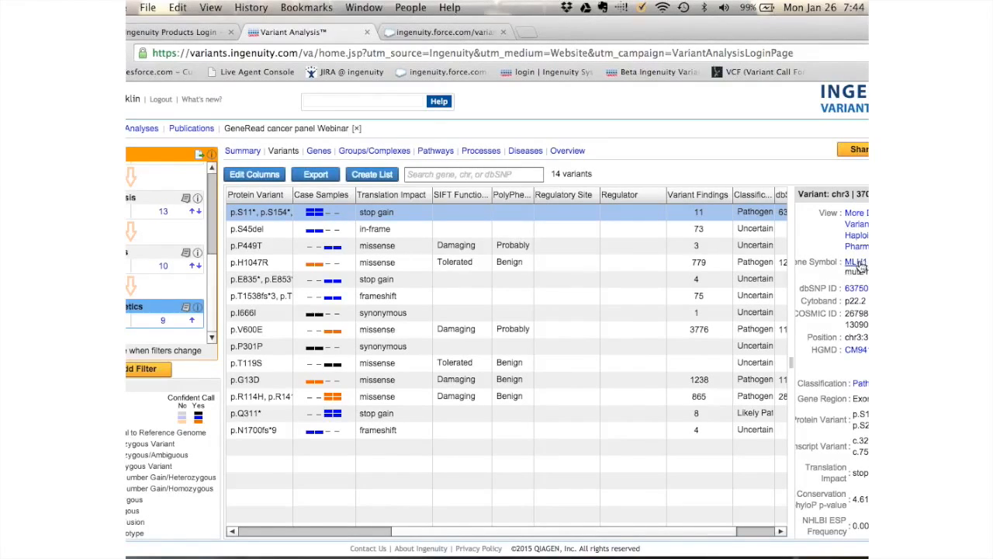
{"action": "mouse_move", "coordinate": [854, 264]}
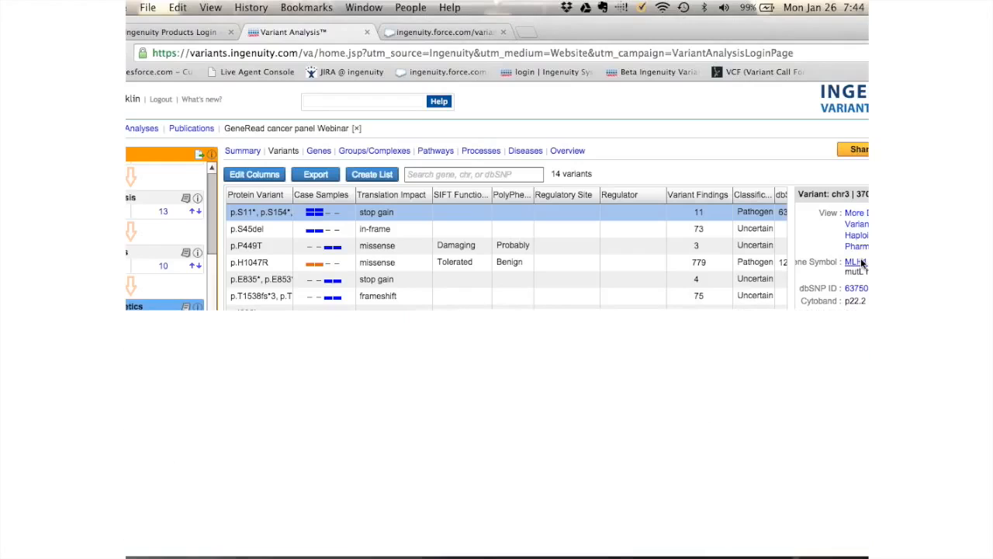
{"action": "left_click", "coordinate": [862, 265]}
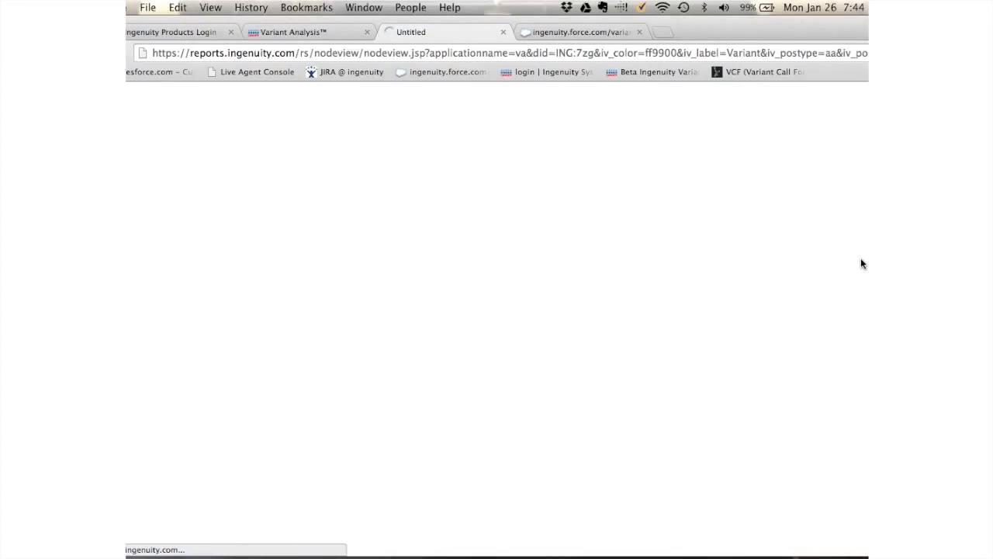
{"action": "left_click", "coordinate": [333, 34]}
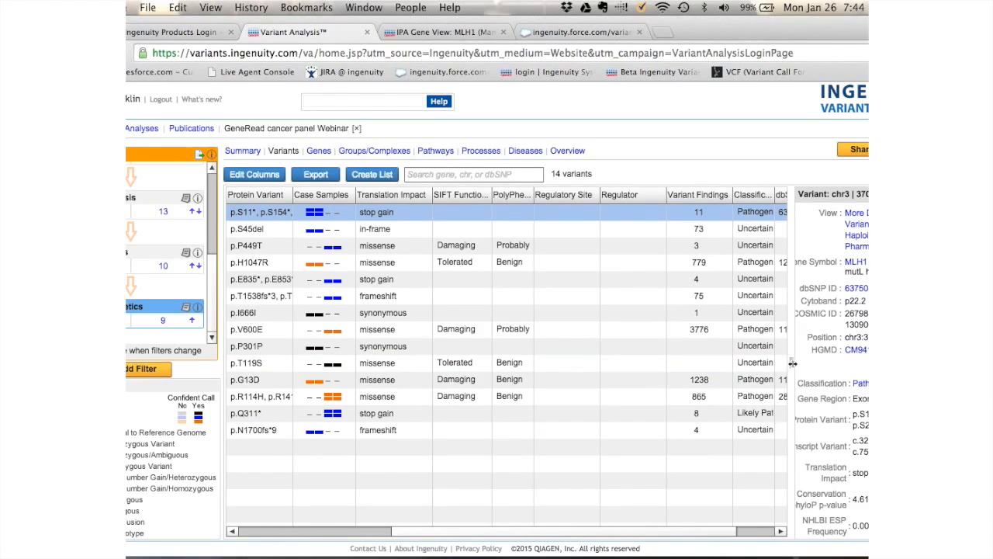
- Widen the MLH1 variant's details and read its computed classification explanation and the remaining annotations
{"action": "left_click_drag", "start_coordinate": [792, 363], "coordinate": [671, 366]}
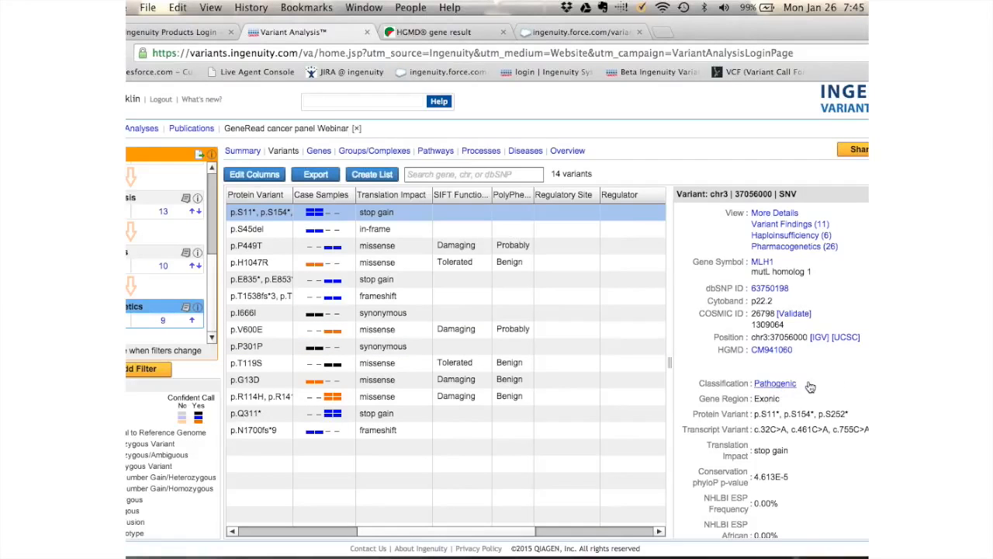
{"action": "left_click", "coordinate": [776, 384]}
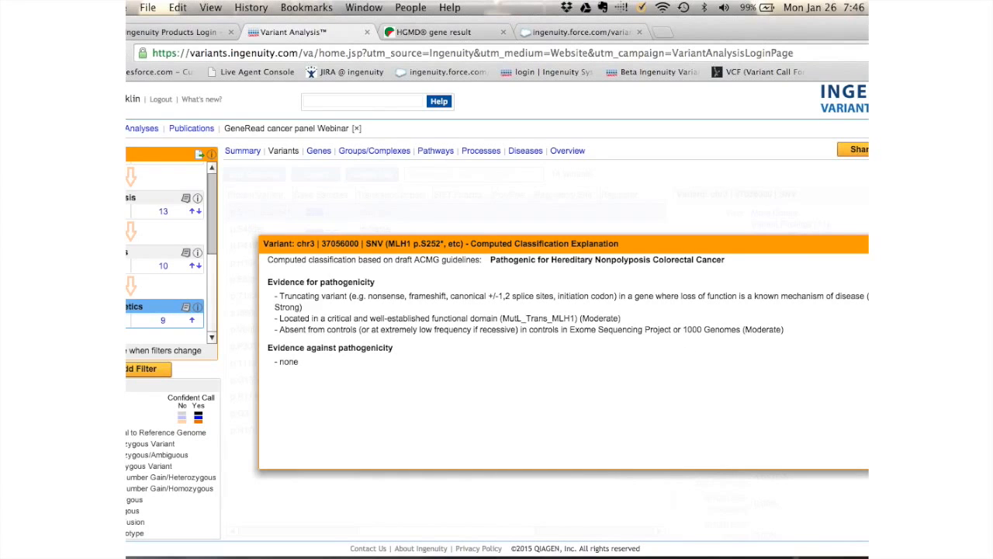
{"action": "key", "text": "Escape"}
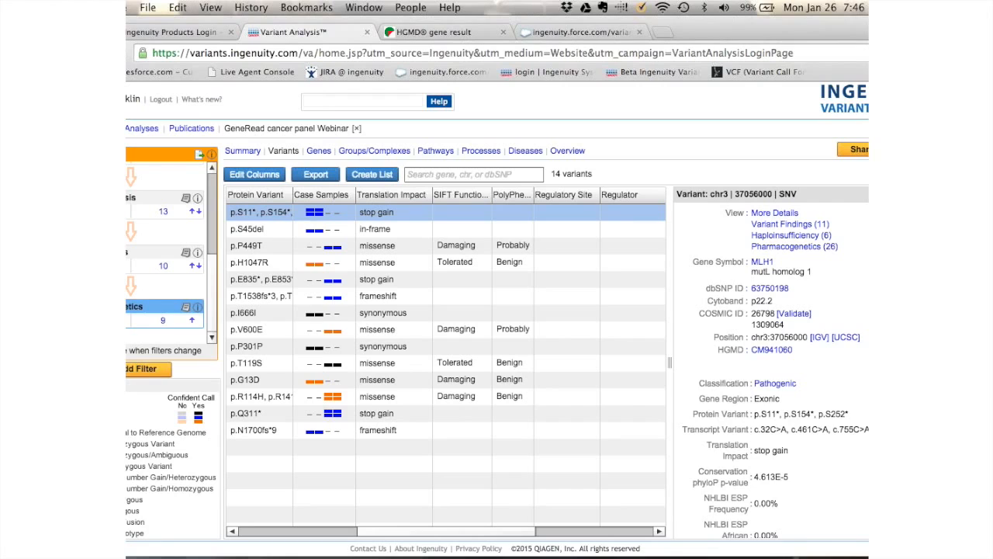
{"action": "scroll", "coordinate": [772, 369], "scroll_direction": "down", "scroll_amount": 2}
{"action": "scroll", "coordinate": [772, 369], "scroll_direction": "down", "scroll_amount": 2}
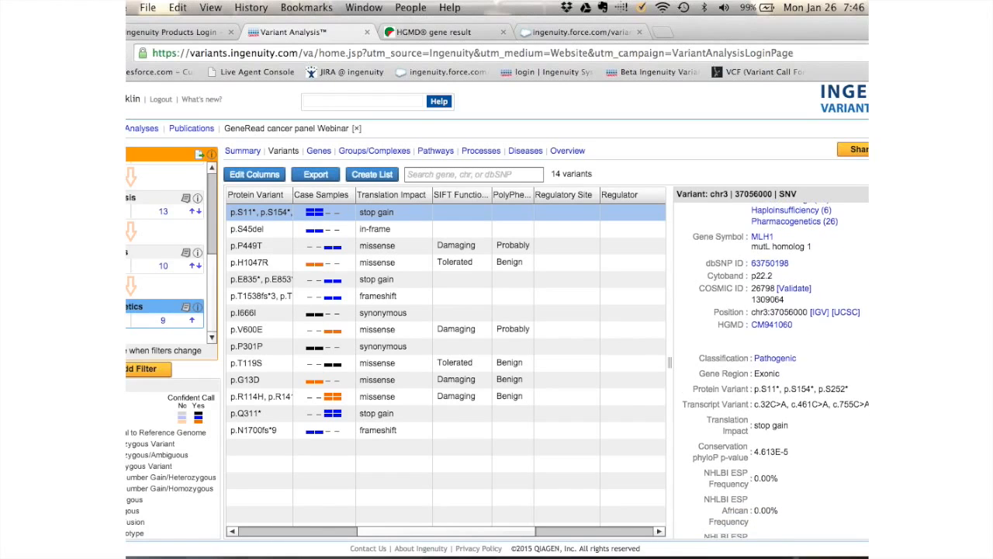
{"action": "scroll", "coordinate": [772, 369], "scroll_direction": "up", "scroll_amount": 3}
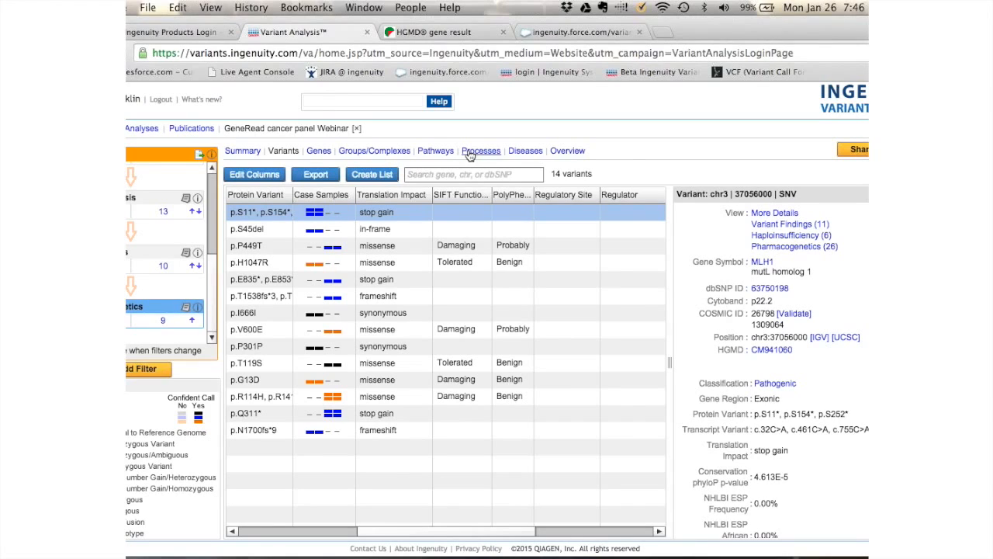
- Open the Colorectal Cancer Metastasis Signaling diagram from the analysis's list of pathways
{"action": "left_click", "coordinate": [435, 152]}
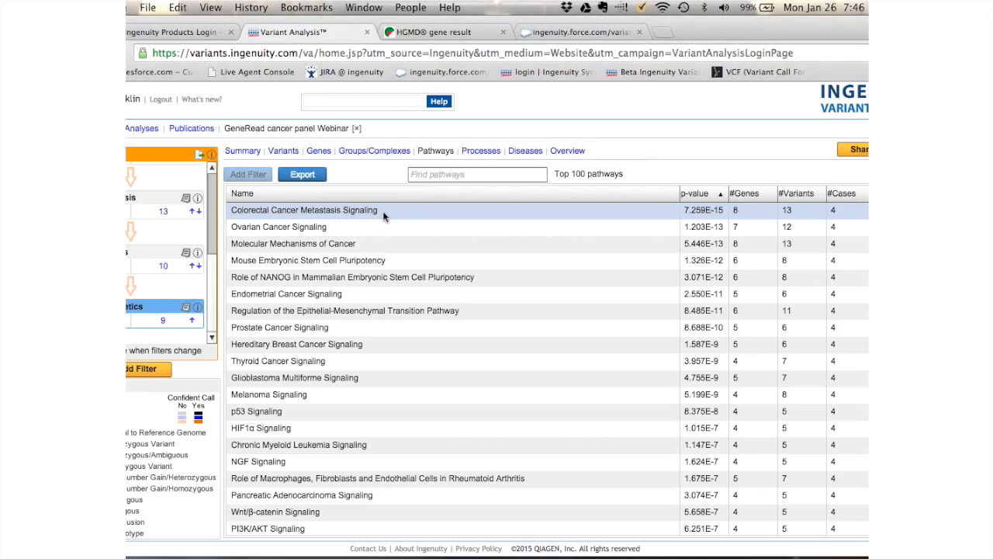
{"action": "left_click", "coordinate": [383, 216]}
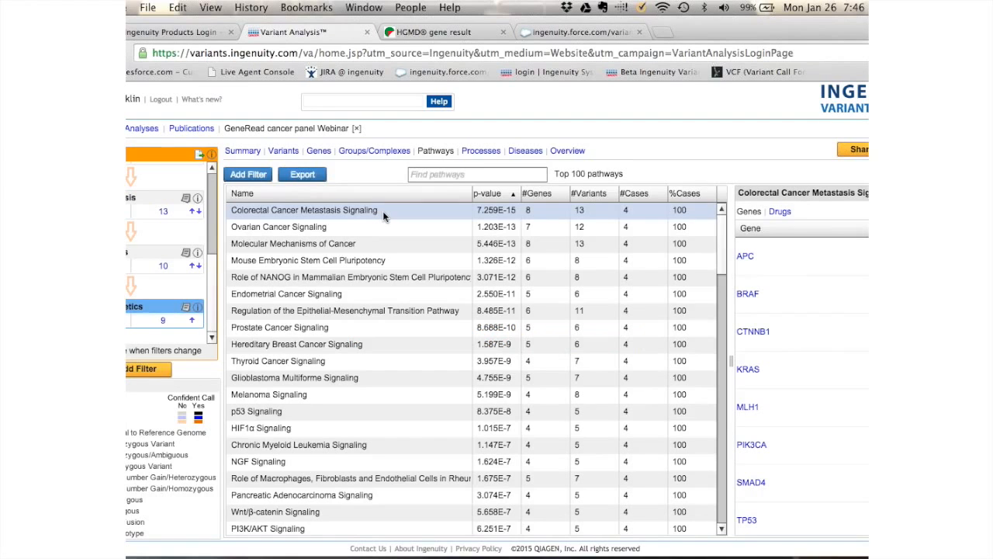
{"action": "double_click", "coordinate": [383, 216]}
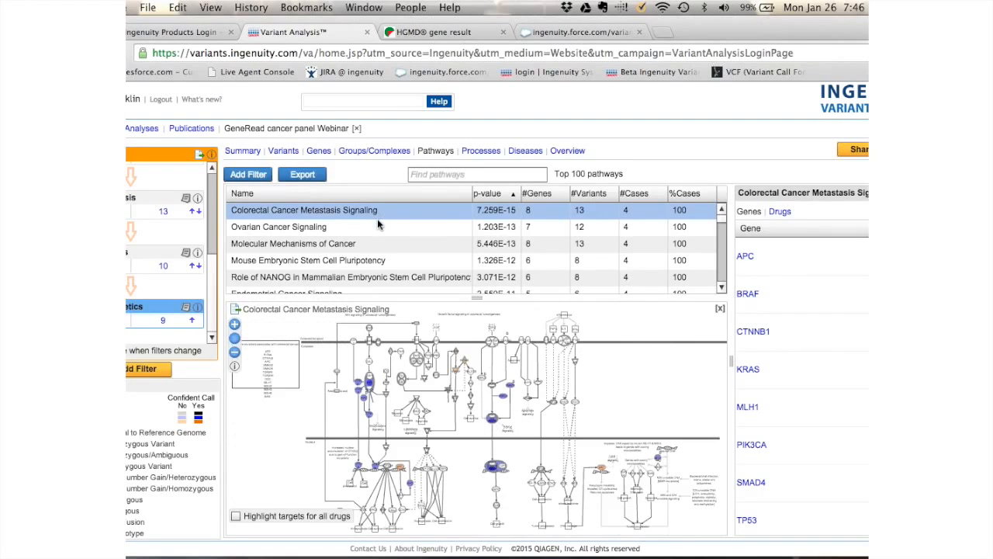
- Highlight the targets for all drugs in the enlarged Colorectal Cancer Metastasis Signaling diagram around B-RAF and SMAD4
{"action": "left_click", "coordinate": [235, 325]}
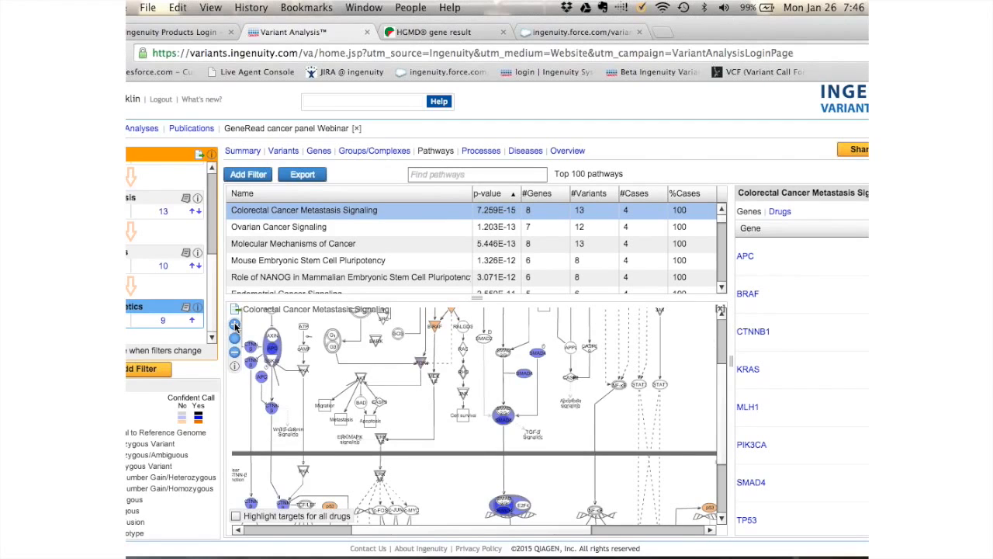
{"action": "left_click", "coordinate": [234, 325]}
{"action": "scroll", "coordinate": [725, 388], "scroll_direction": "up", "scroll_amount": 3}
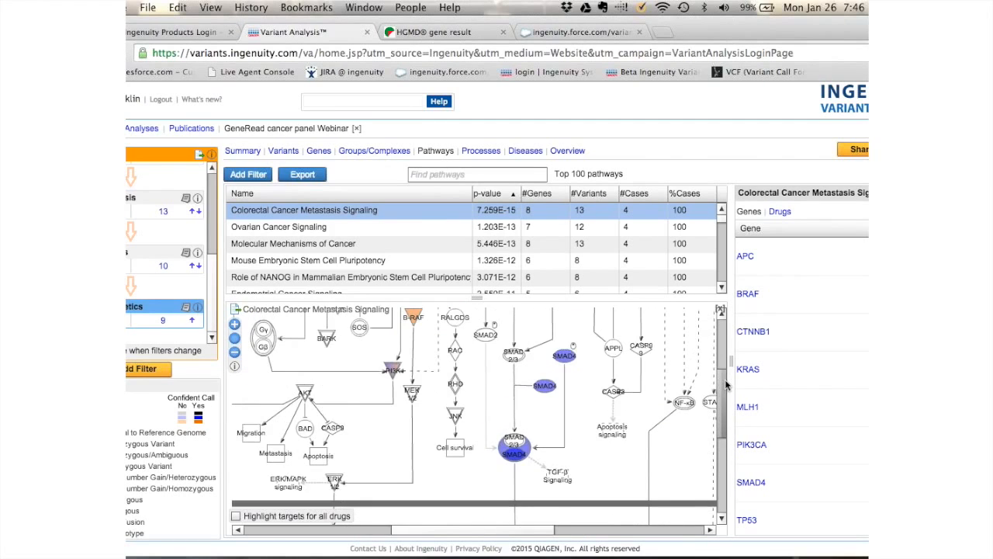
{"action": "scroll", "coordinate": [727, 380], "scroll_direction": "up", "scroll_amount": 3}
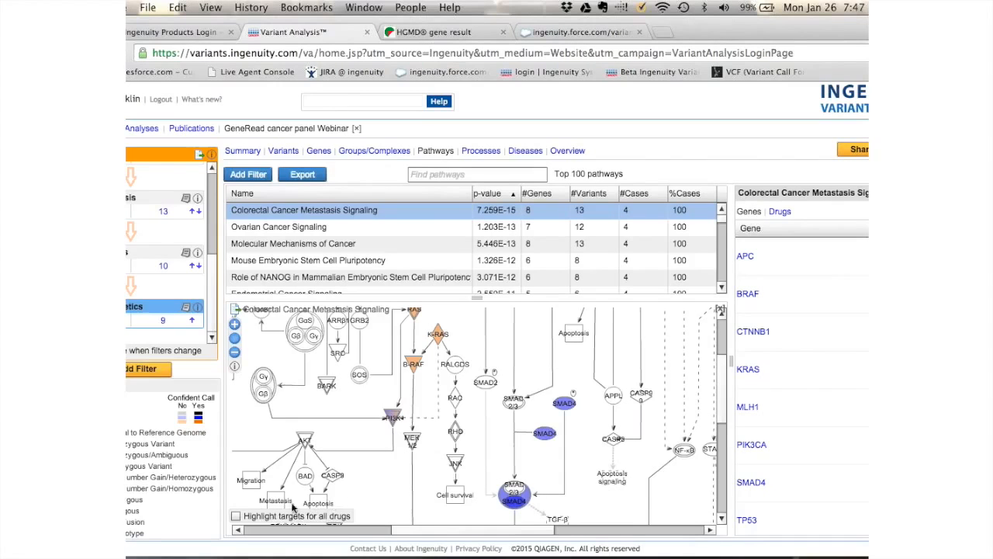
{"action": "left_click", "coordinate": [236, 516]}
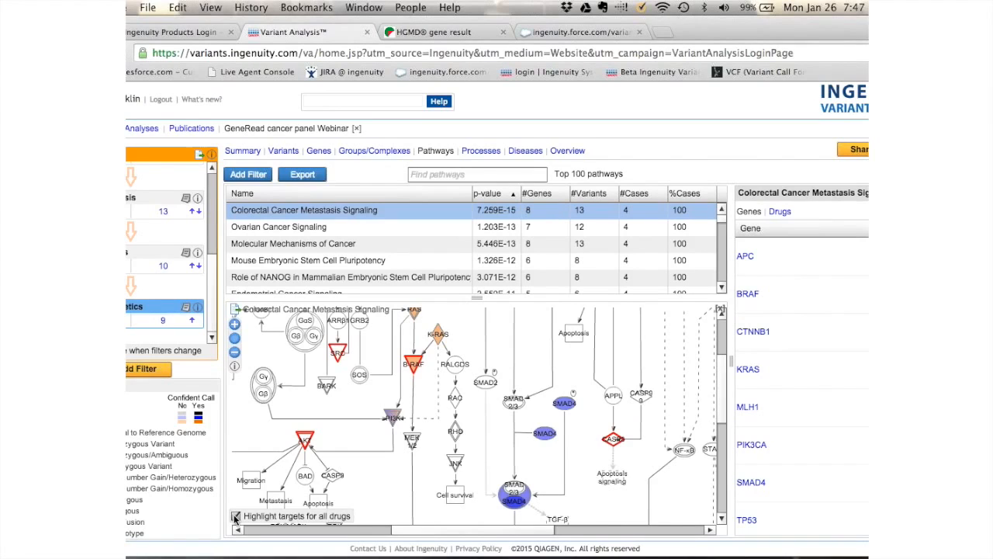
{"action": "left_click", "coordinate": [236, 516]}
- Switch to Microsoft PowerPoint and start the slide show of NGSseries CRWB IVA Jan2015.pptx from slide 26
{"action": "mouse_move", "coordinate": [271, 555]}
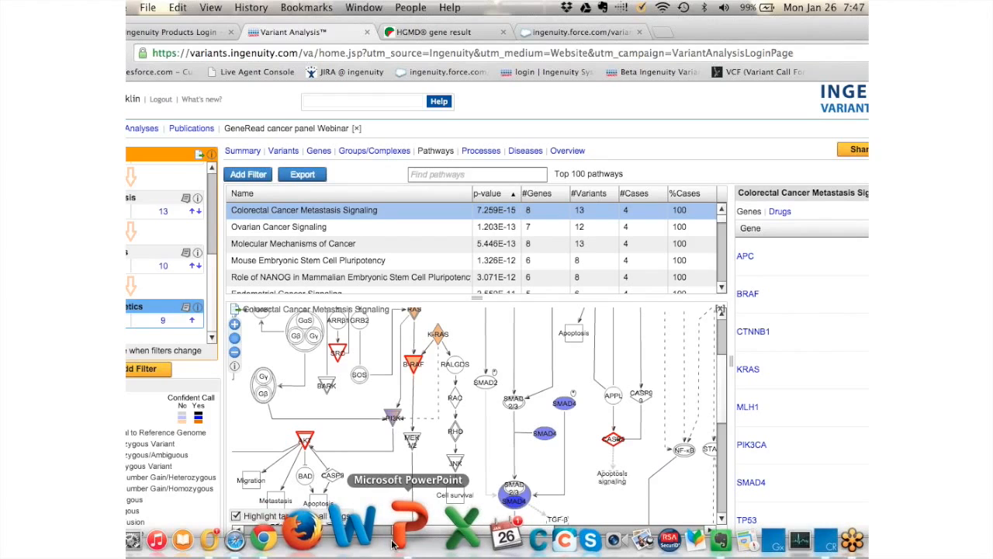
{"action": "left_click", "coordinate": [393, 545]}
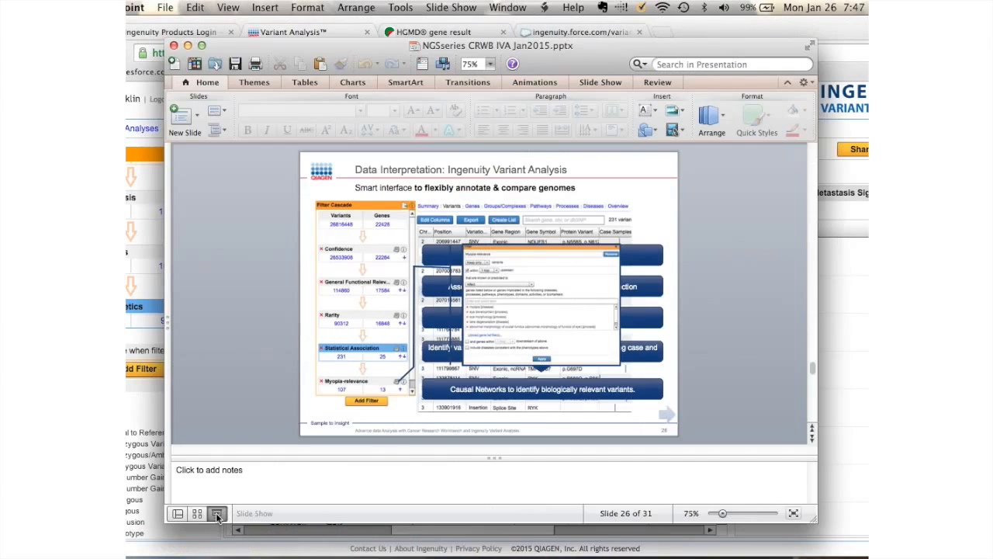
{"action": "left_click", "coordinate": [215, 517]}
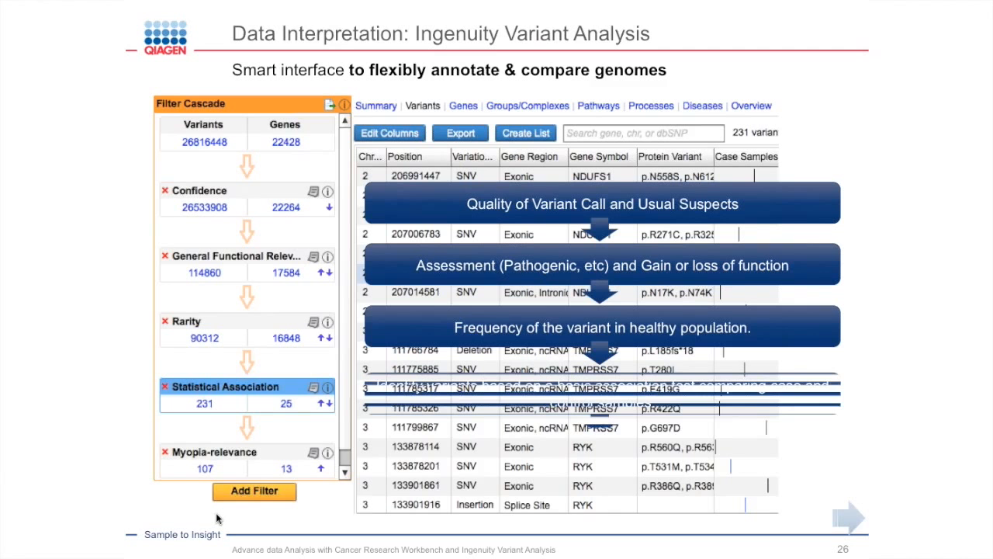
- Advance the presentation through the Exploring Cancer Related Variants slide to slide 28, First Fastq-to-insight solution from QIAGEN
{"action": "key", "text": "Right"}
{"action": "key", "text": "Right"}
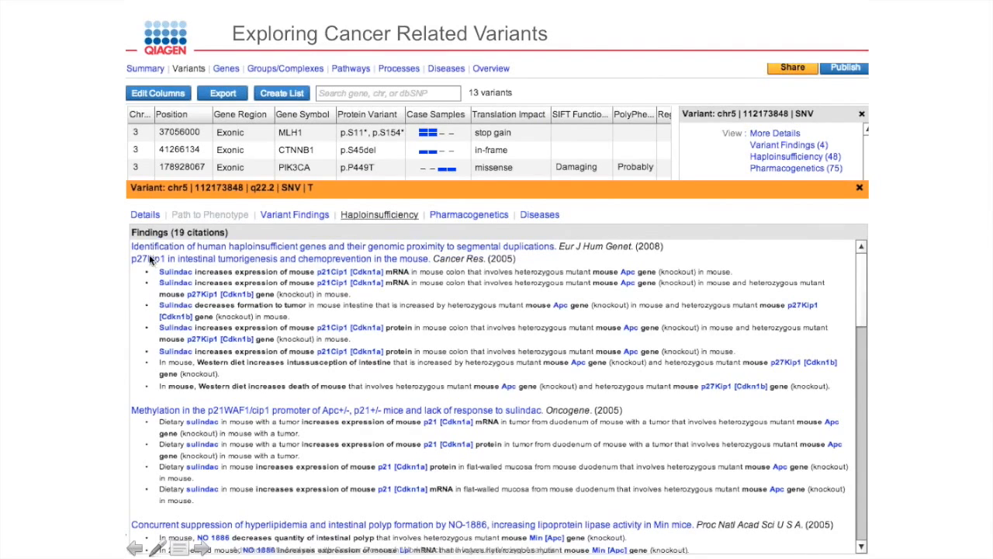
{"action": "left_click", "coordinate": [309, 192]}
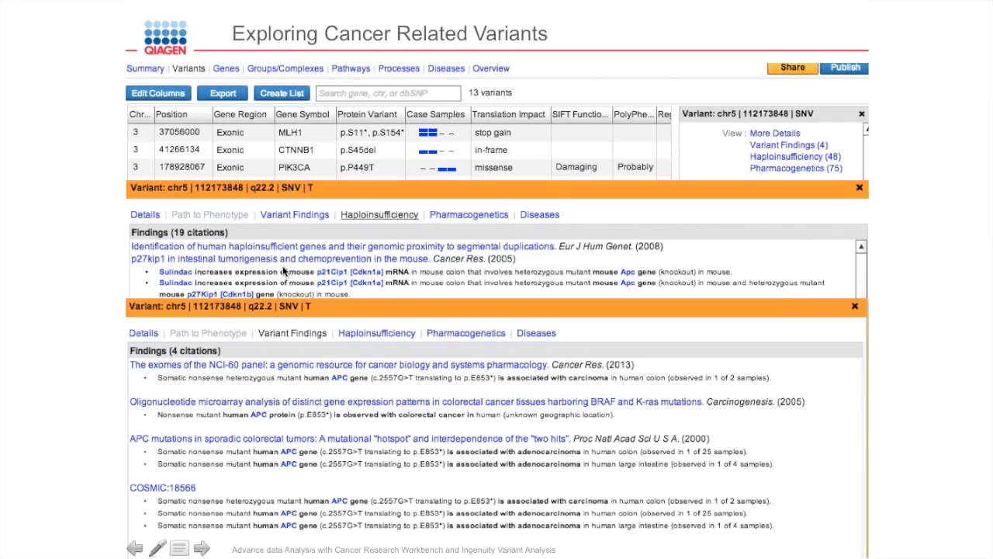
{"action": "left_click", "coordinate": [236, 440]}
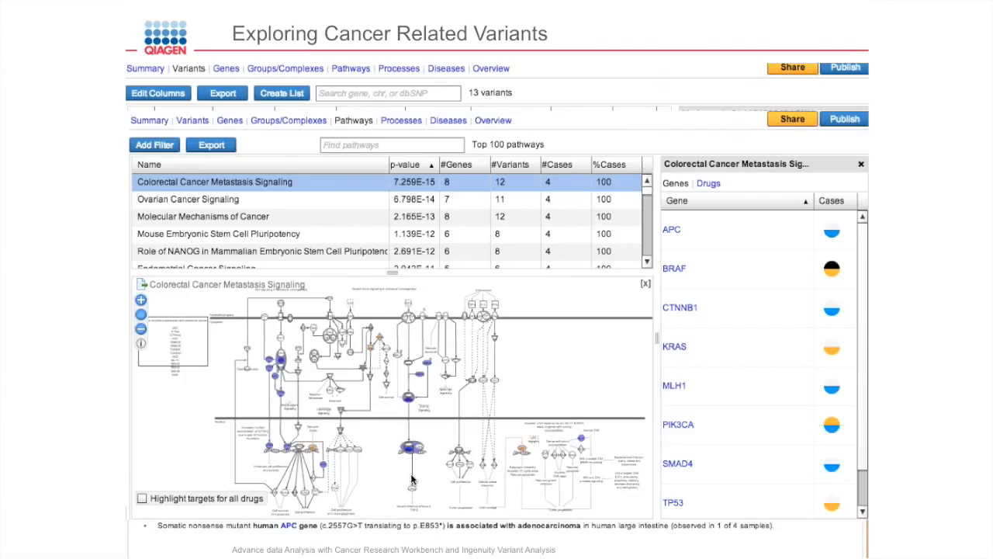
{"action": "key", "text": "Right"}
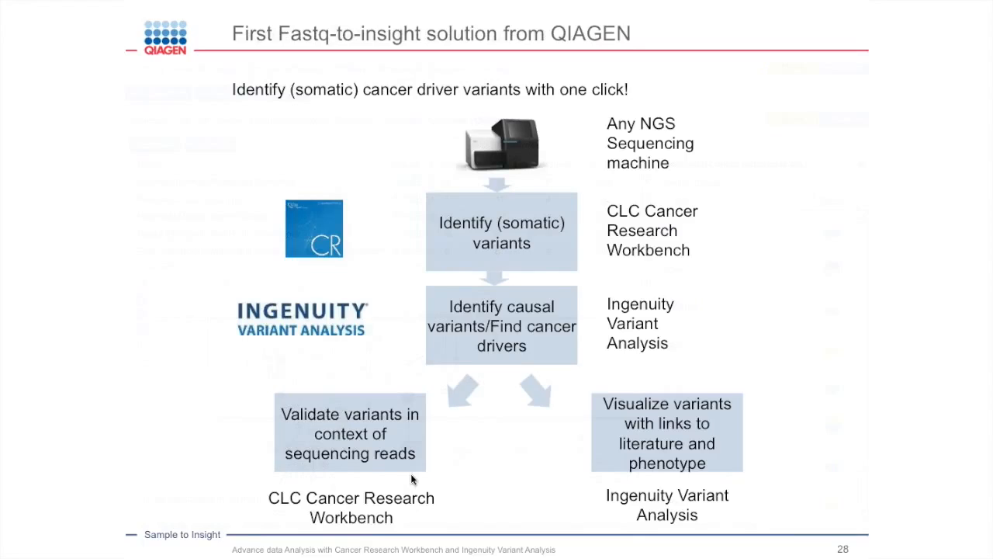